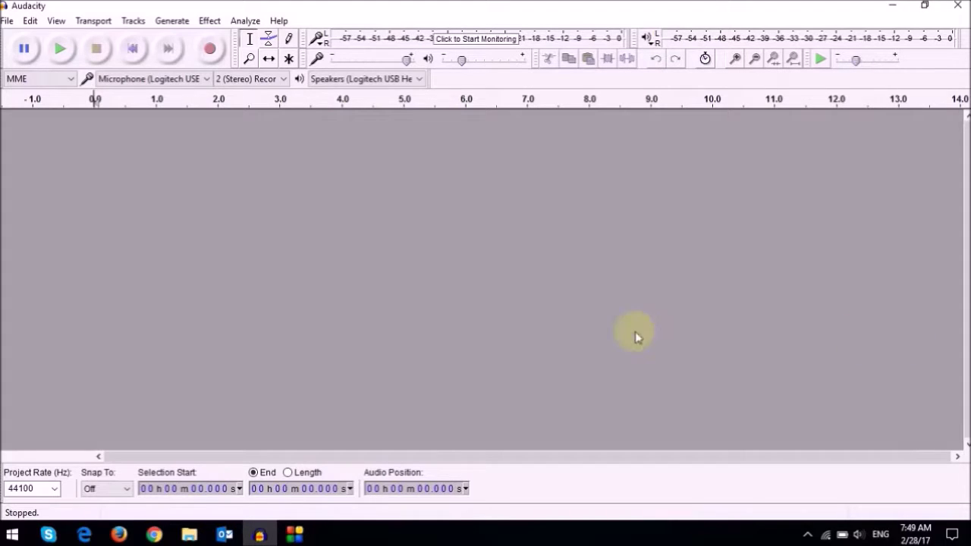
Step: Import the Audio Test 1 (Hum Background Noise) recording into the project as a stereo track
left_click(9, 24)
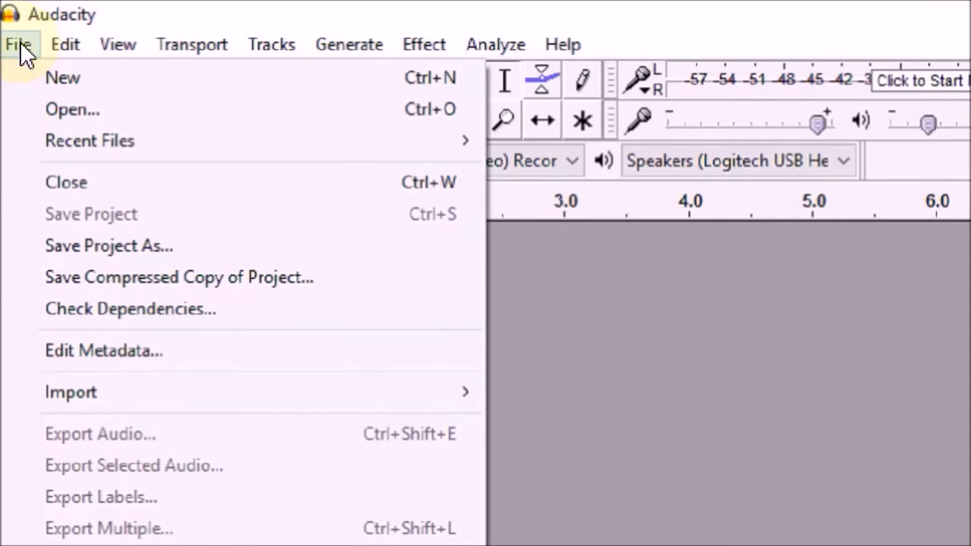
mouse_move(355, 401)
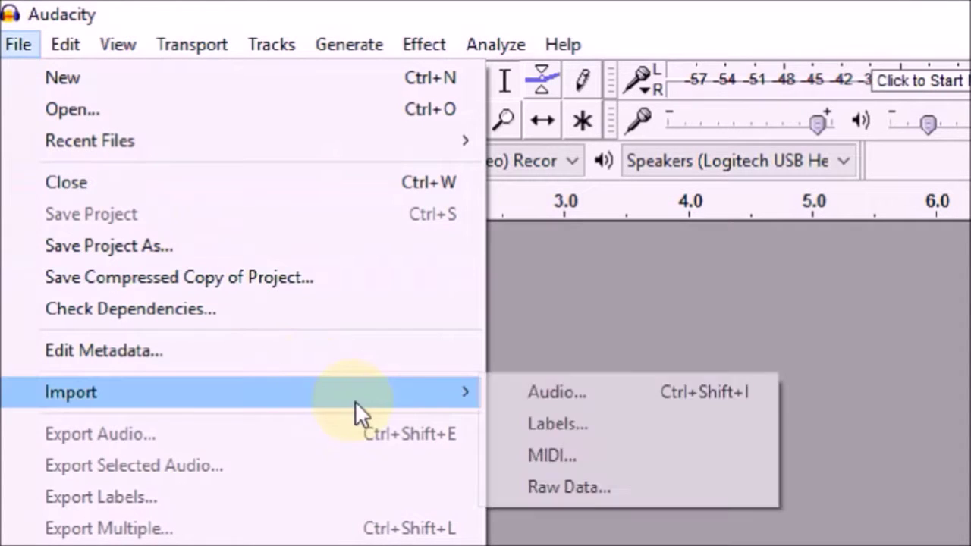
left_click(563, 394)
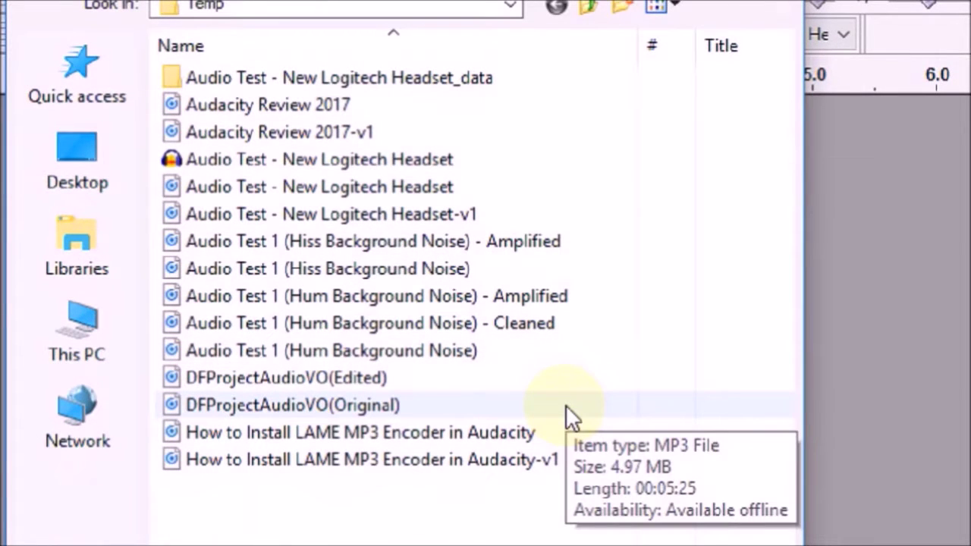
left_click(442, 350)
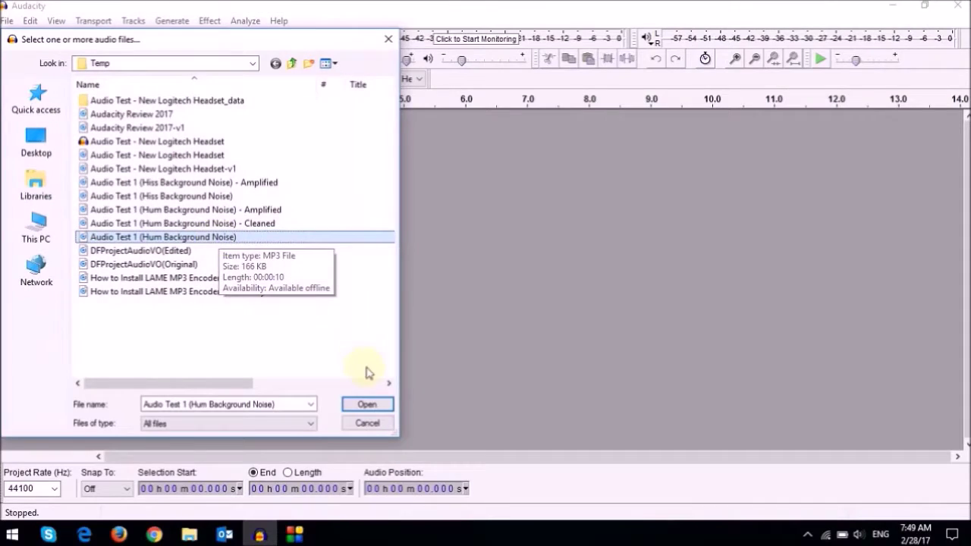
left_click(368, 406)
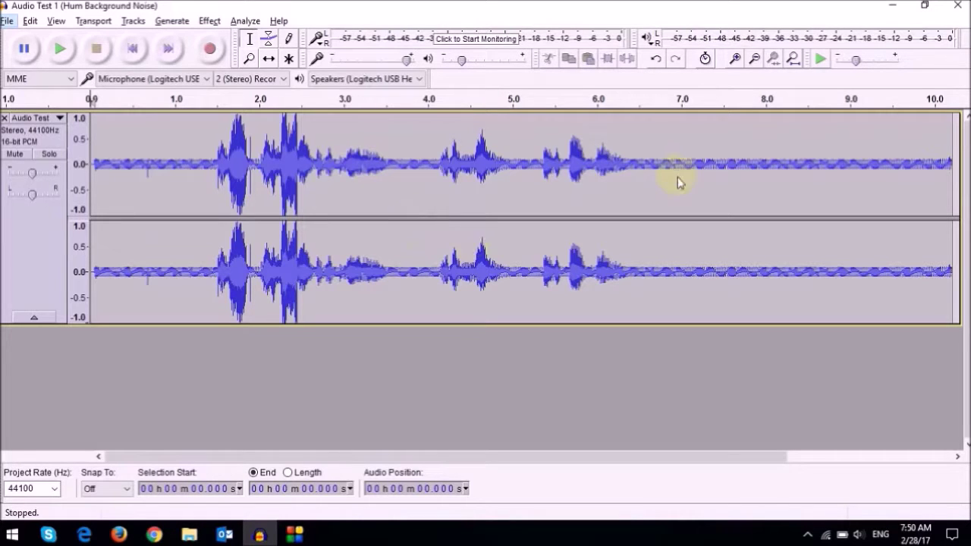
Step: Select the hum-only stretch from about 6.6 to 9.9 seconds and capture it as the noise profile
left_click_drag(647, 126, 944, 130)
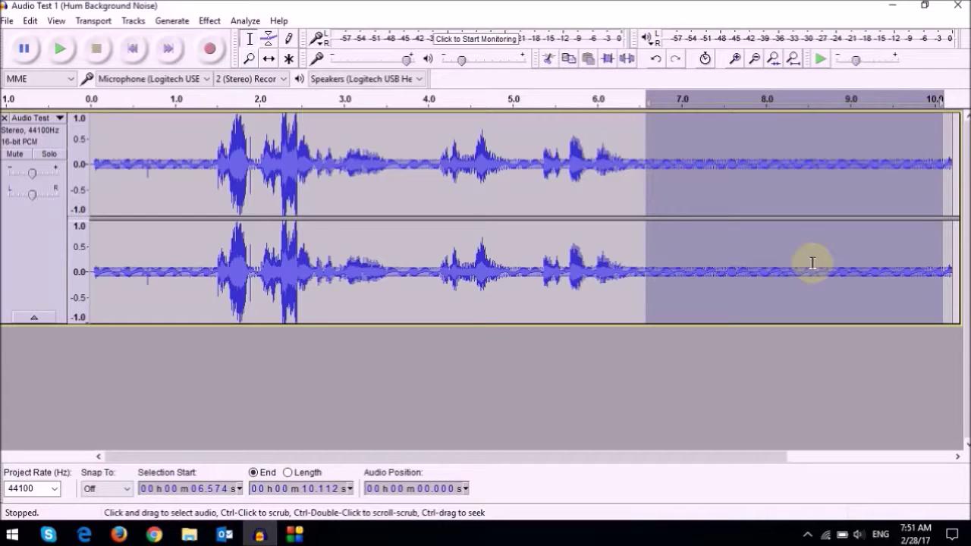
left_click(668, 342)
left_click_drag(646, 156, 933, 141)
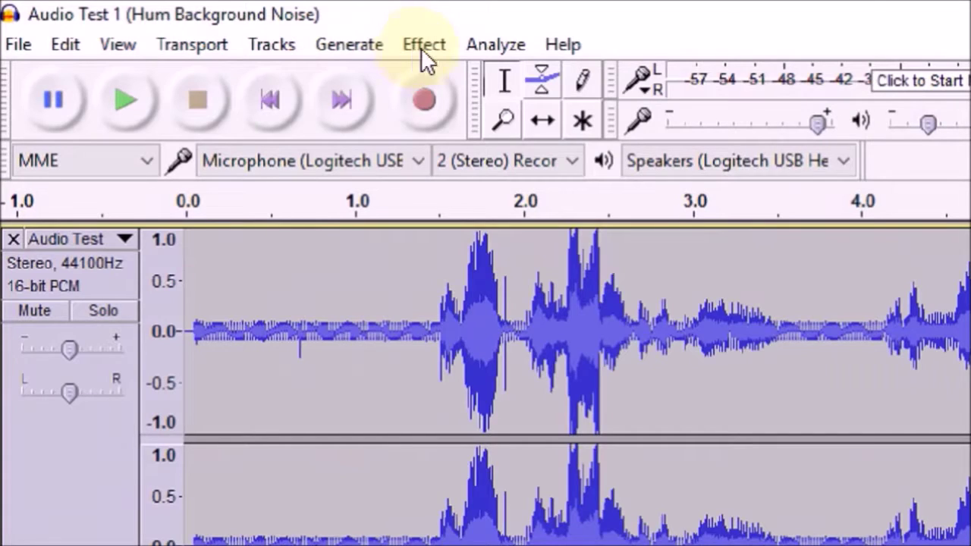
left_click(207, 25)
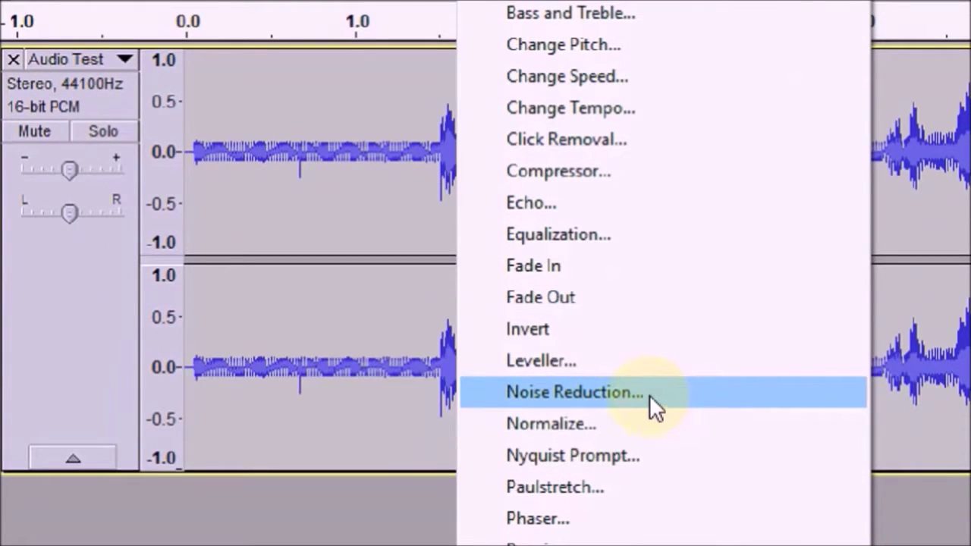
left_click(649, 395)
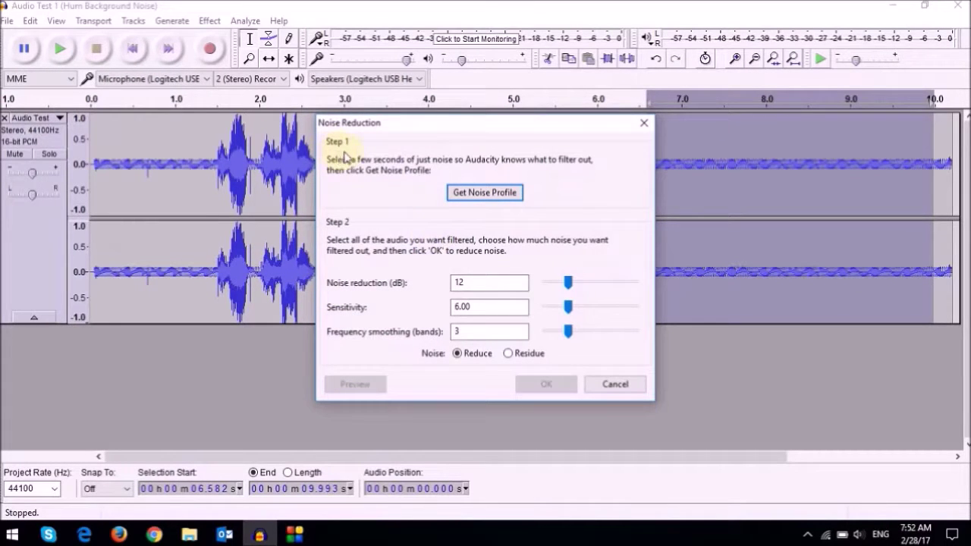
left_click(485, 193)
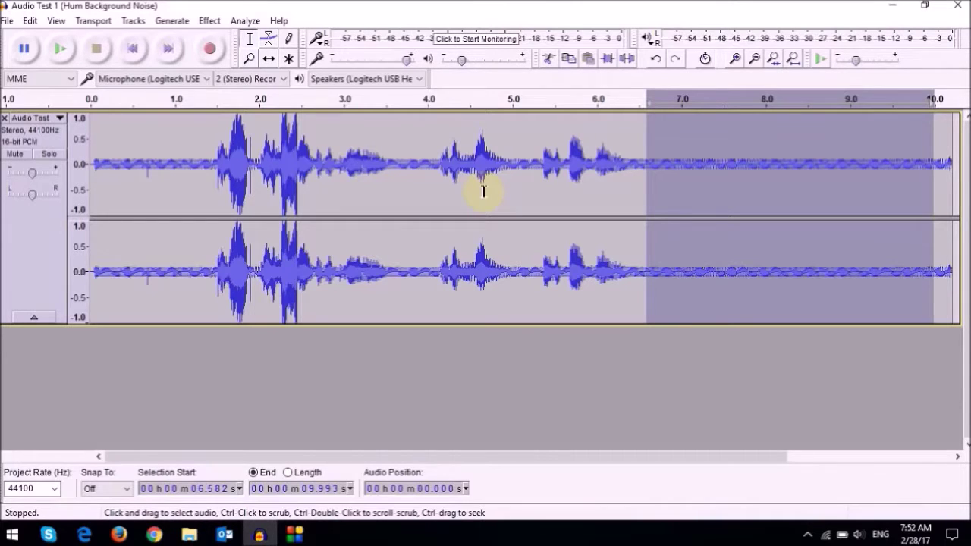
key("ctrl+a")
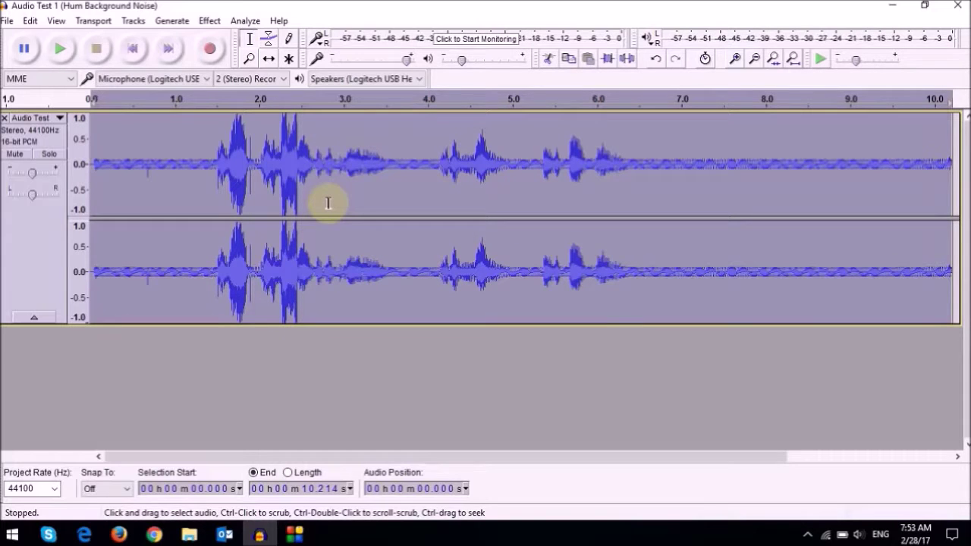
Step: Preview and apply Noise Reduction at 12 dB, sensitivity 6.00, smoothing 3 across the whole recording
left_click(210, 21)
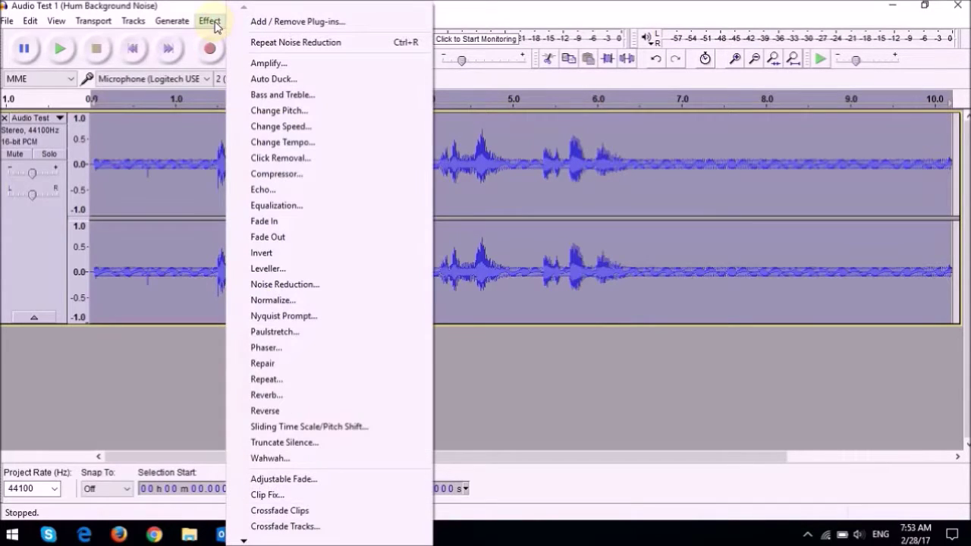
left_click(339, 289)
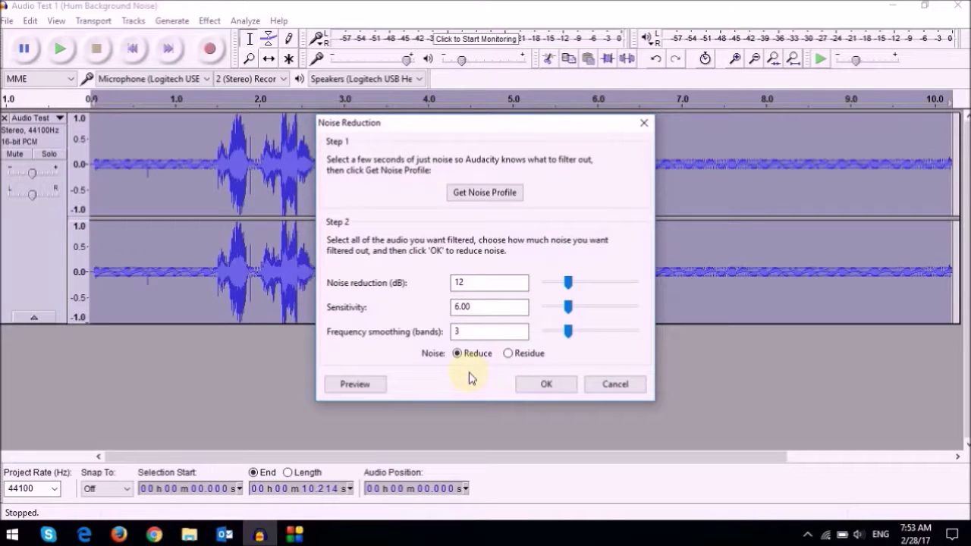
left_click(356, 386)
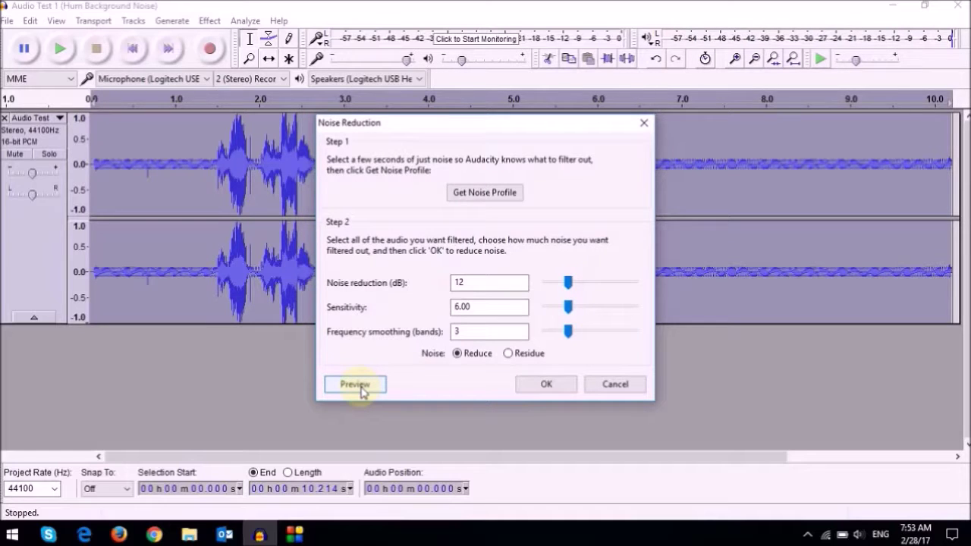
left_click(544, 394)
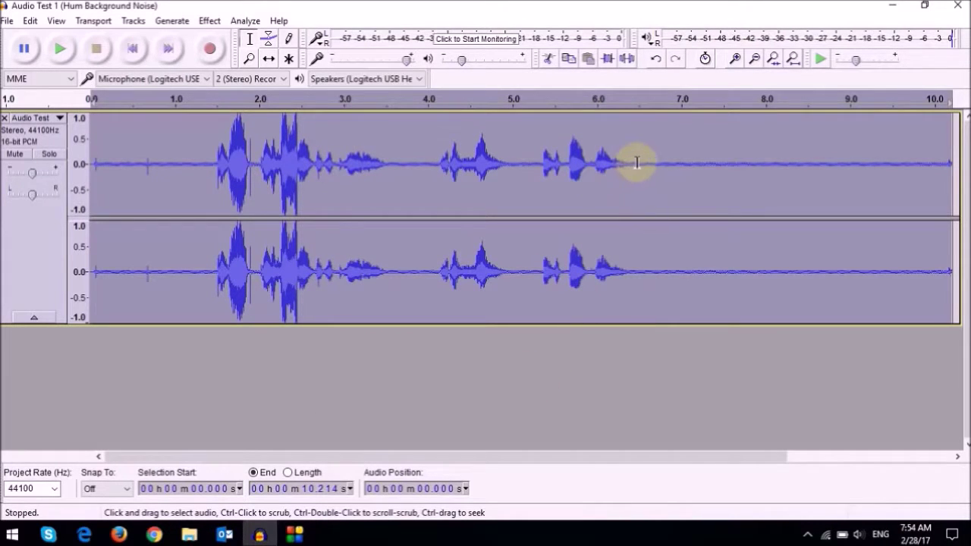
left_click_drag(639, 159, 917, 162)
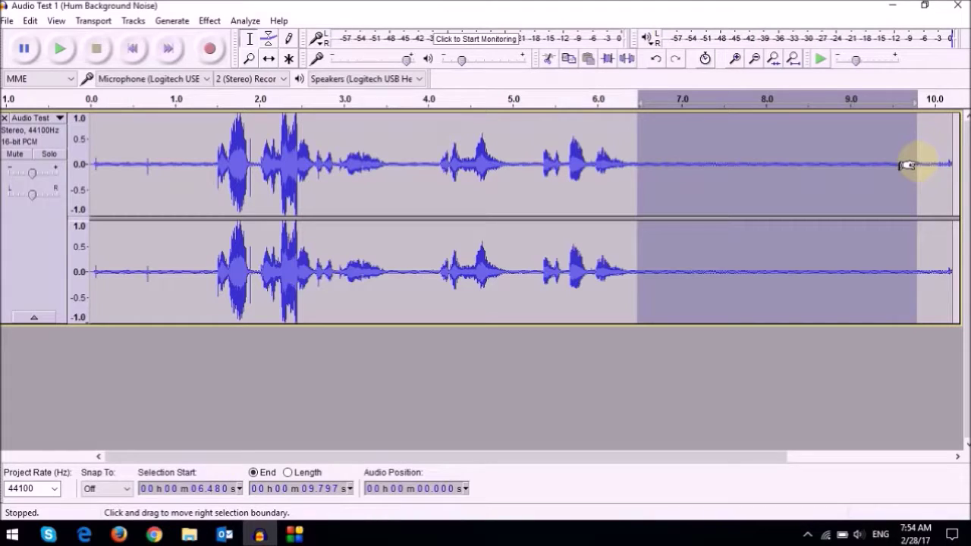
Step: Repeat Noise Reduction on the whole recording, then play the quiet tail after the speech to check it
key("ctrl+a")
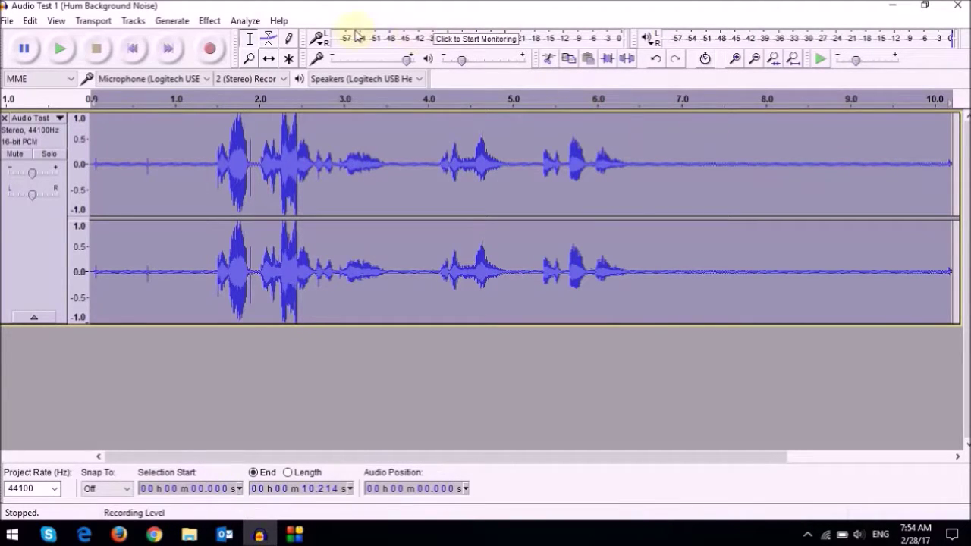
left_click(214, 22)
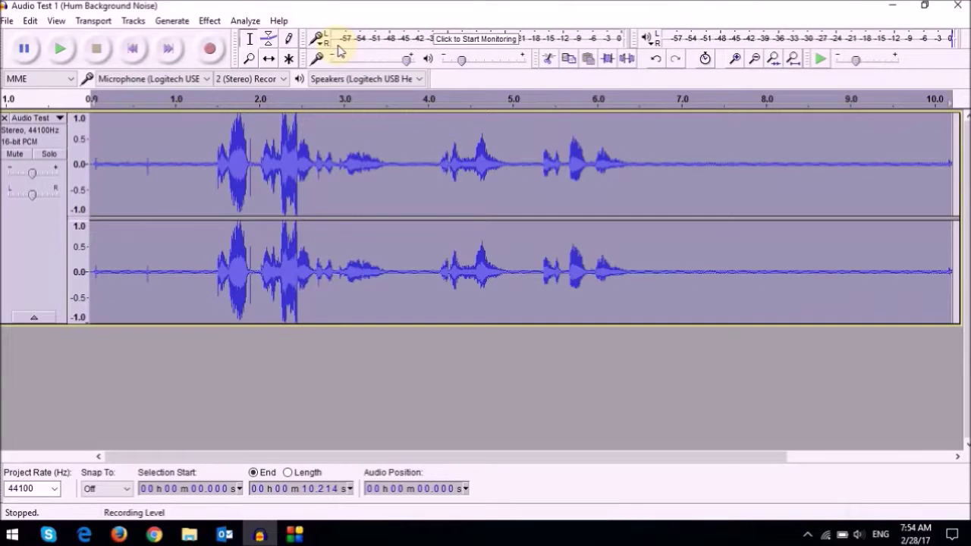
left_click(231, 44)
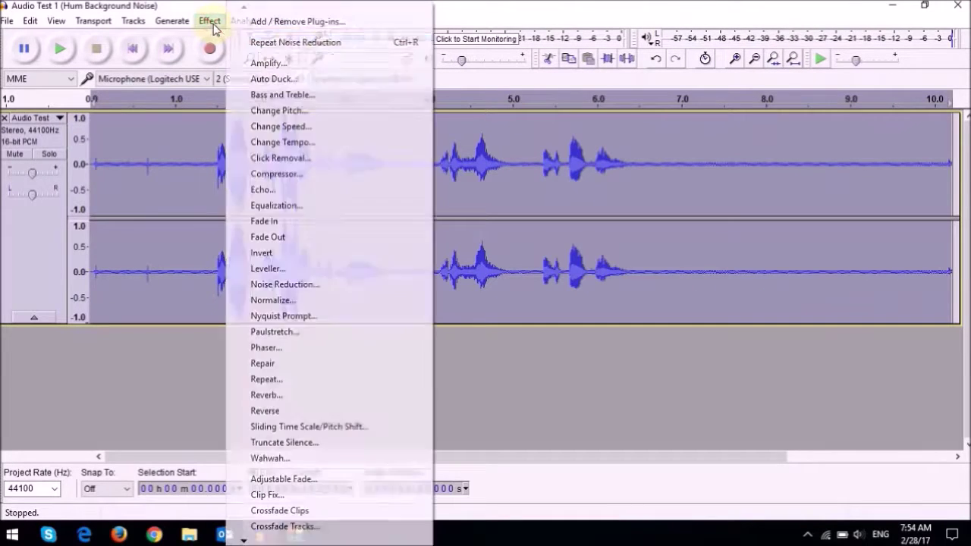
left_click(322, 43)
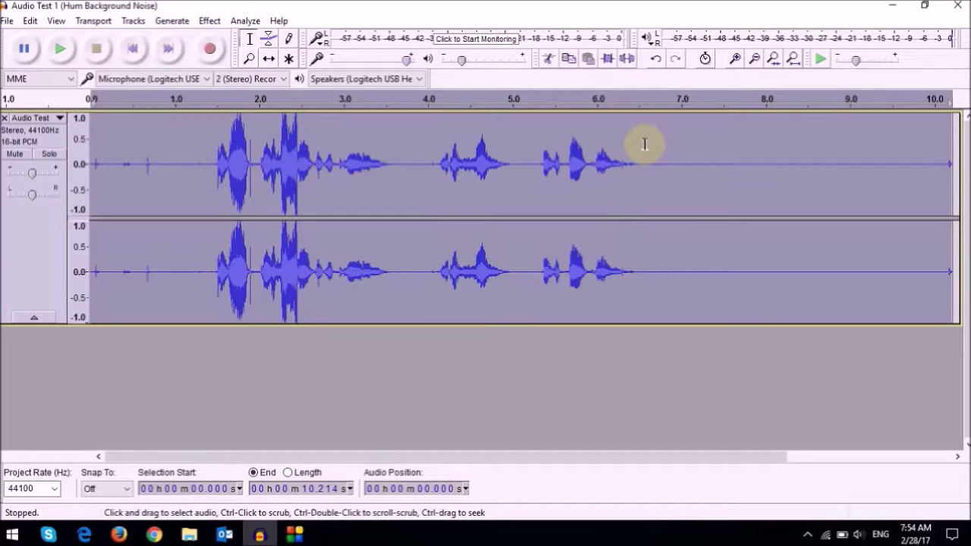
left_click_drag(644, 144, 940, 158)
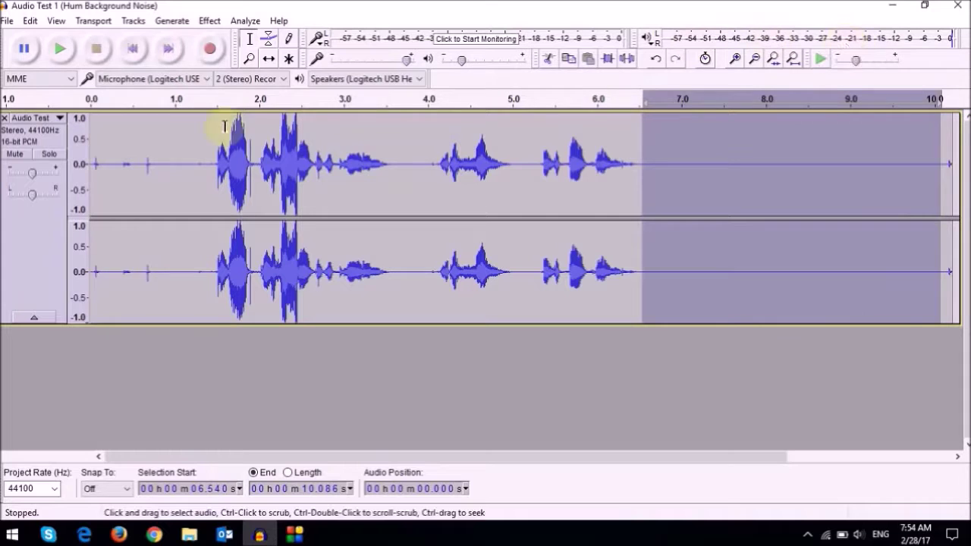
left_click(62, 51)
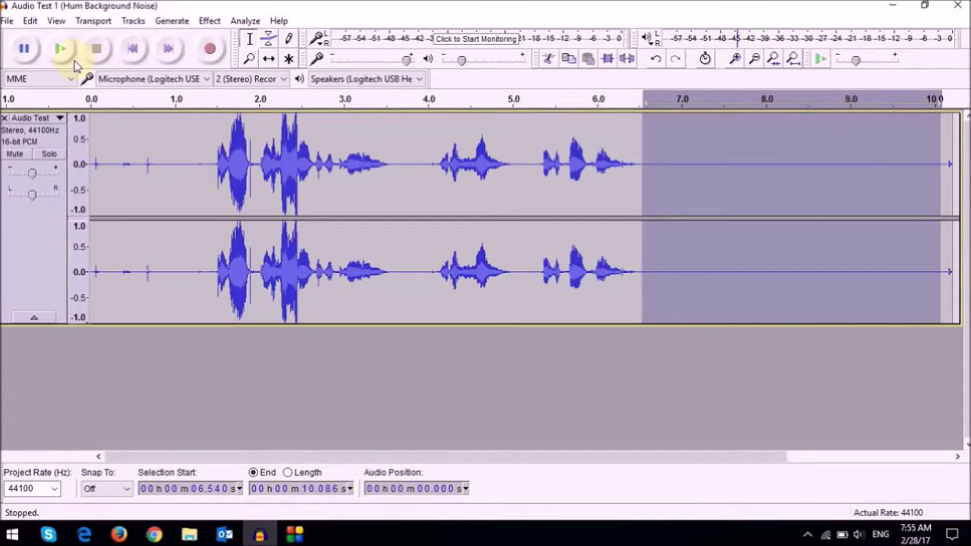
Step: Run Noise Reduction over the whole track once more and listen to the quiet stretch after the speech
key("ctrl+a")
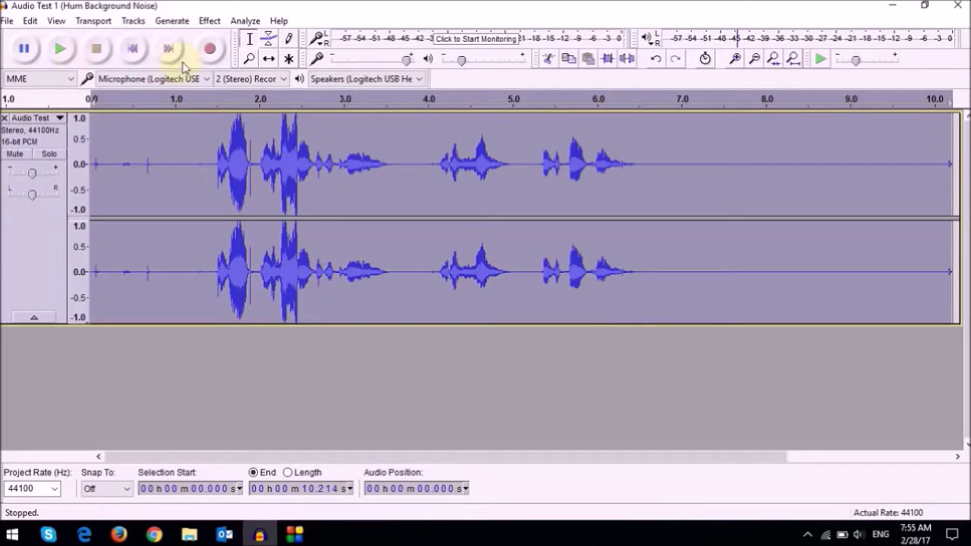
left_click(215, 29)
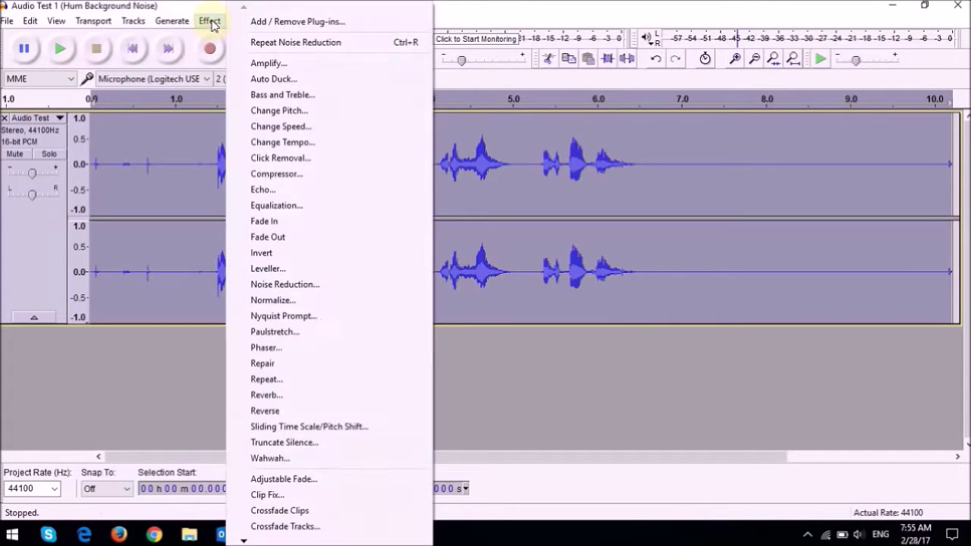
left_click(290, 39)
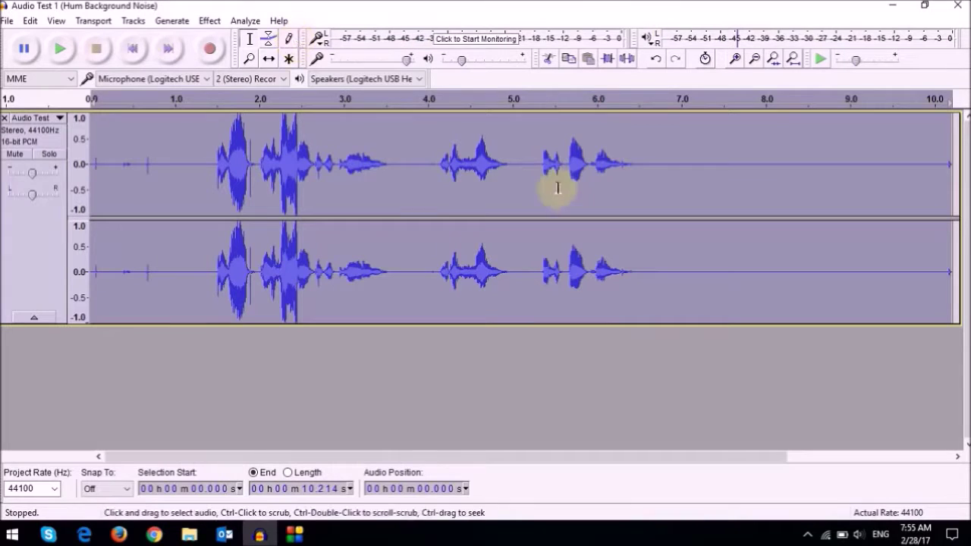
left_click_drag(646, 145, 904, 152)
left_click(60, 49)
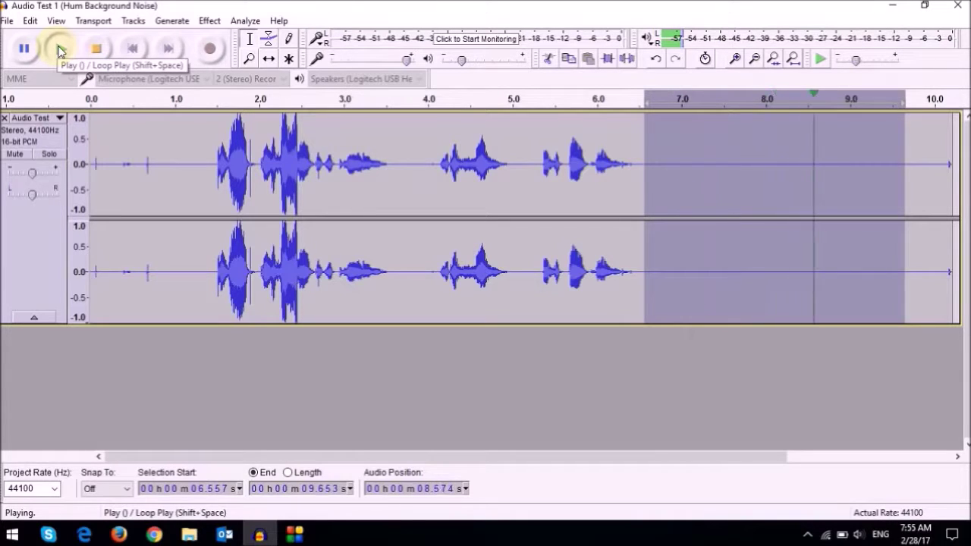
left_click(503, 386)
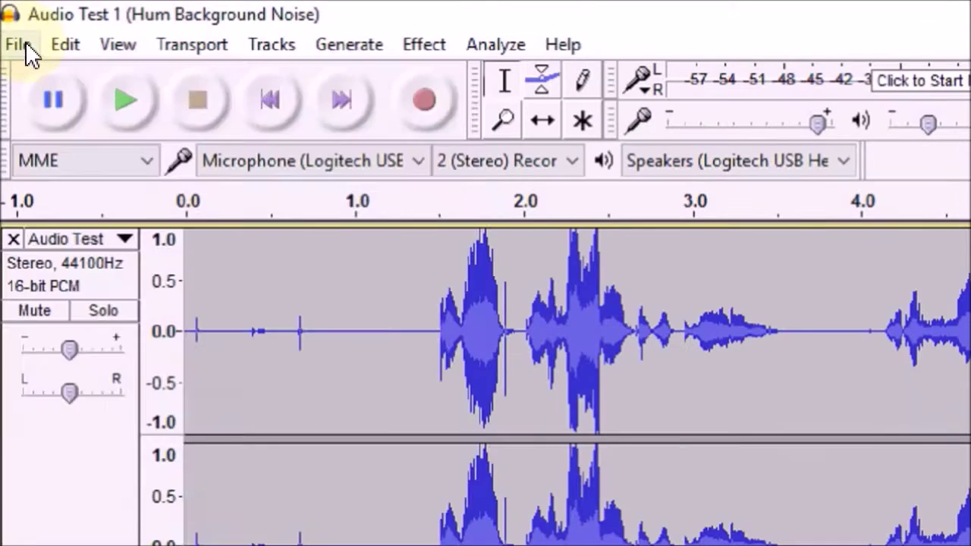
Step: Export the audio as the MP3 'Audio Test 1 (Hum Background Noise)', replacing the existing file
left_click(11, 20)
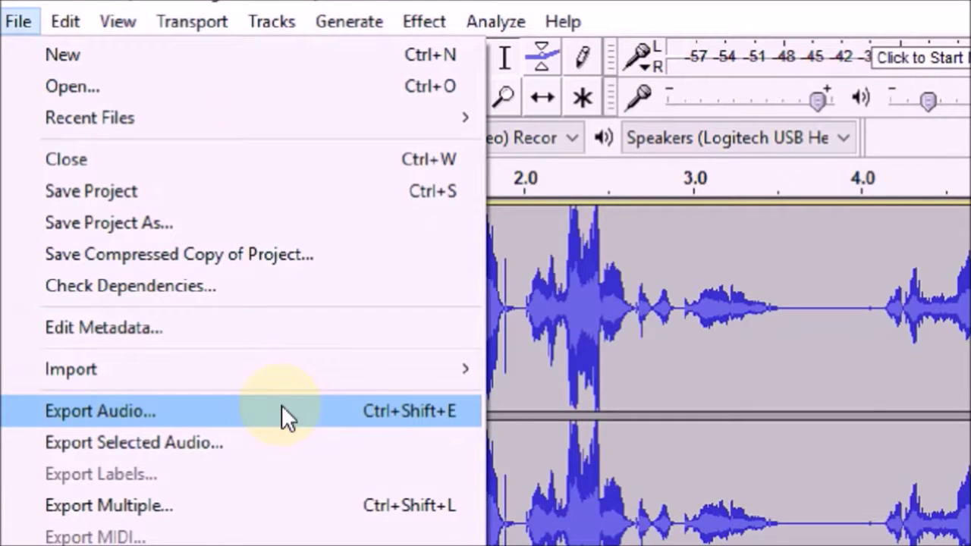
left_click(281, 407)
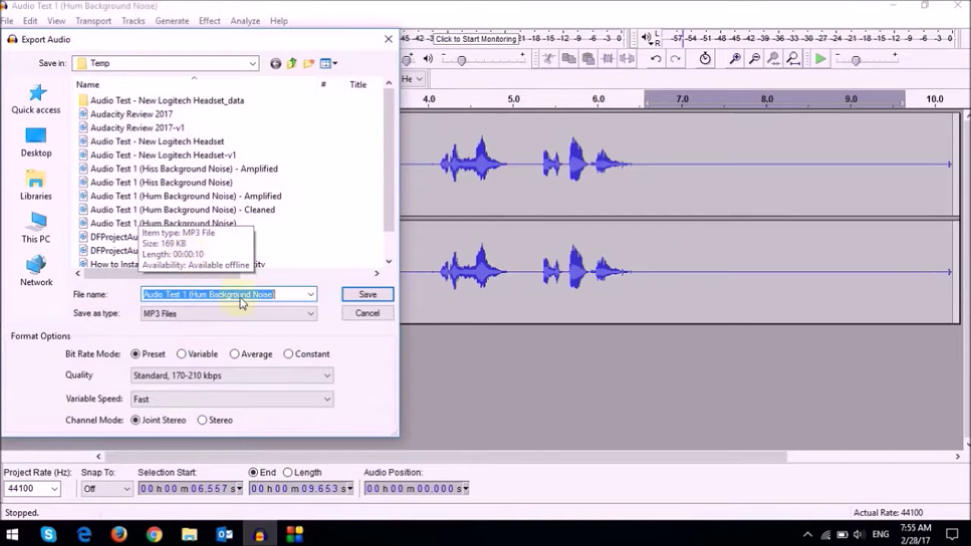
left_click(286, 294)
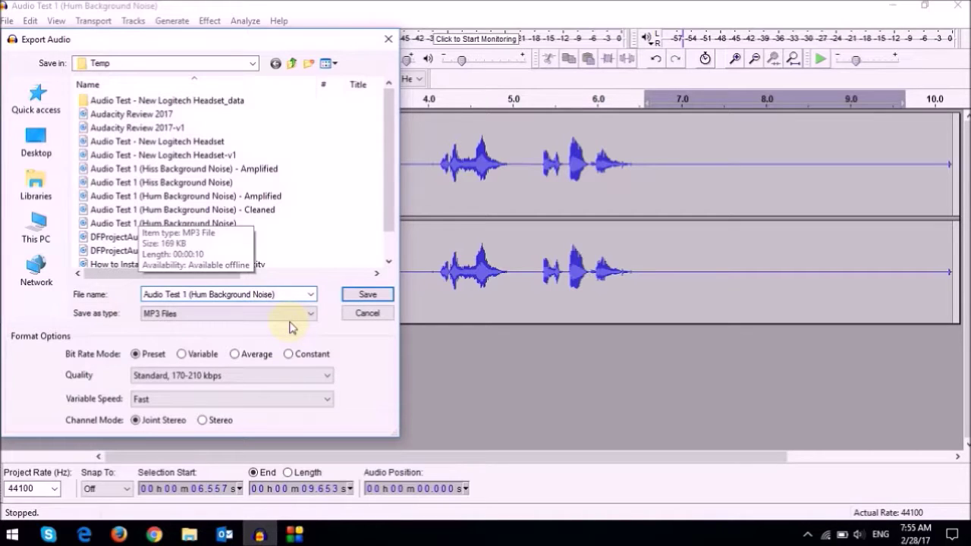
key("Tab")
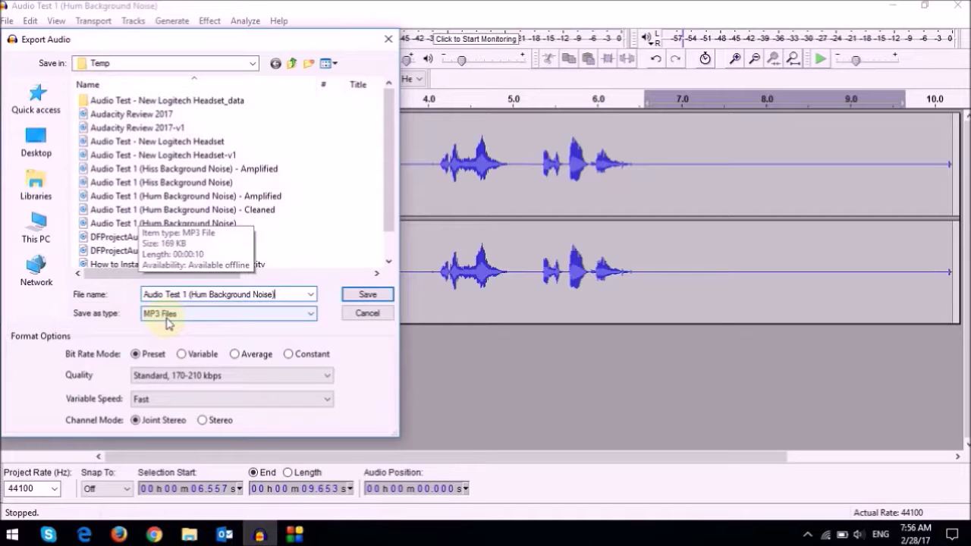
left_click(368, 294)
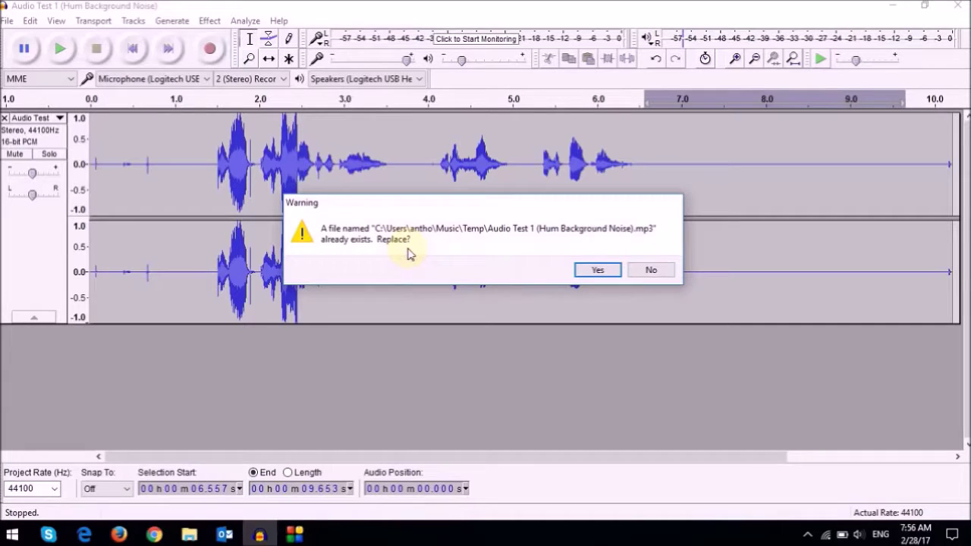
left_click(596, 273)
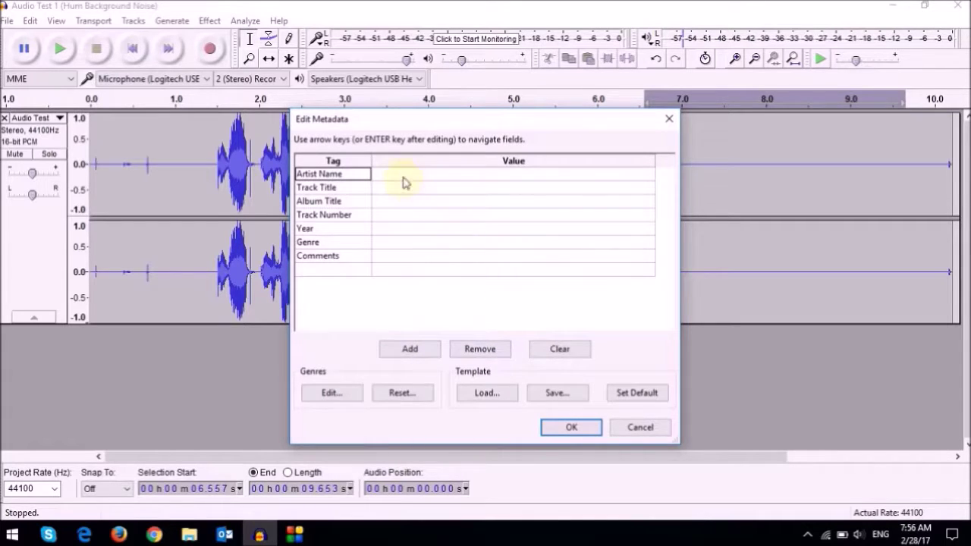
left_click(570, 429)
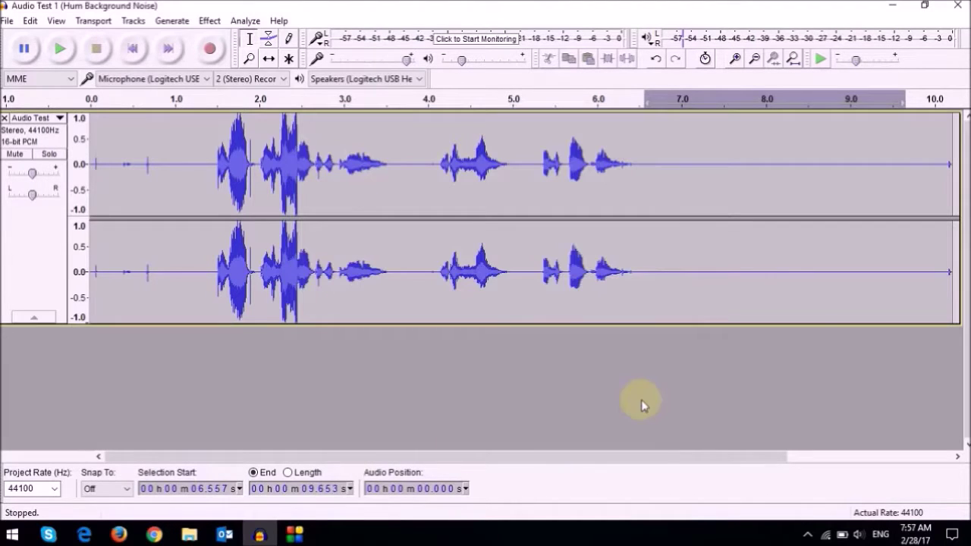